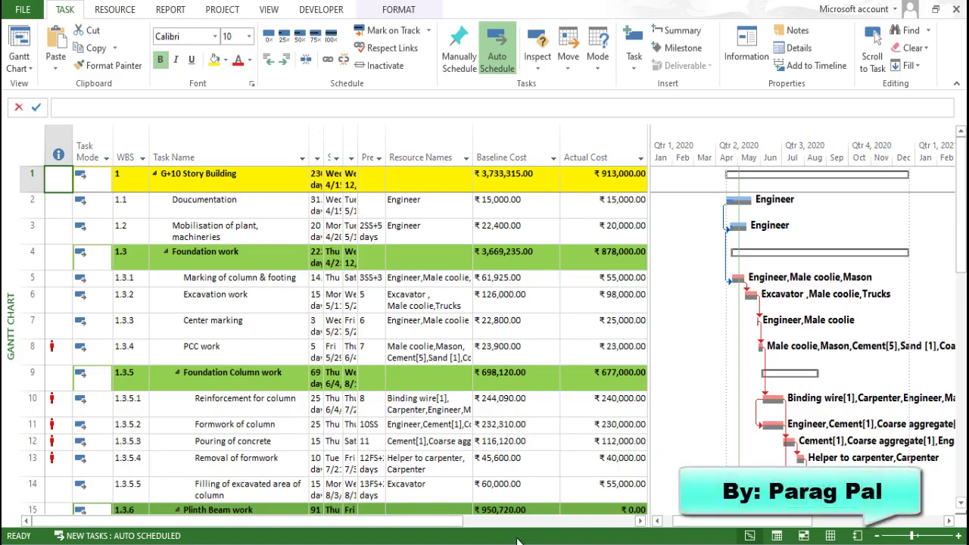
# Step: Insert a blank New Task above Foundation Column work, then a New Milestone above it
pyautogui.click(270, 246)
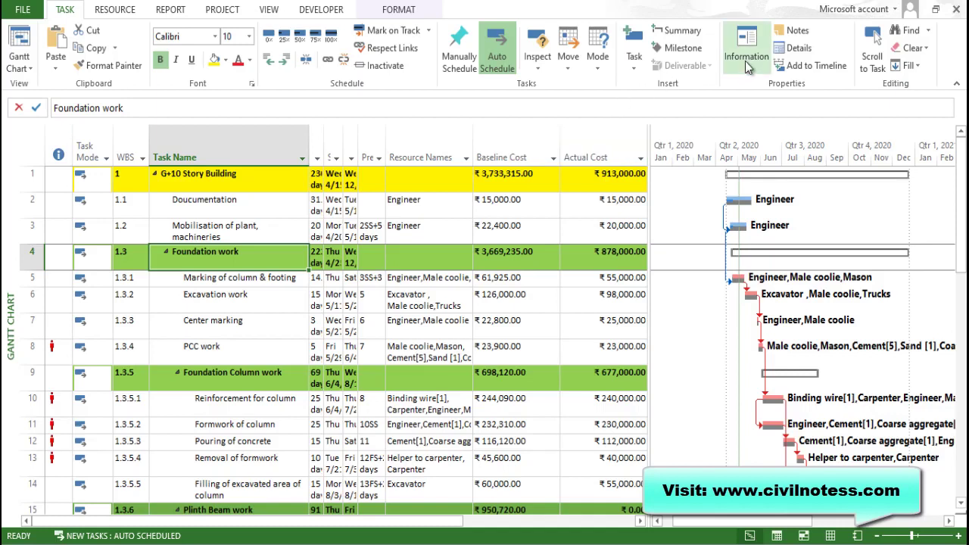
pyautogui.click(35, 372)
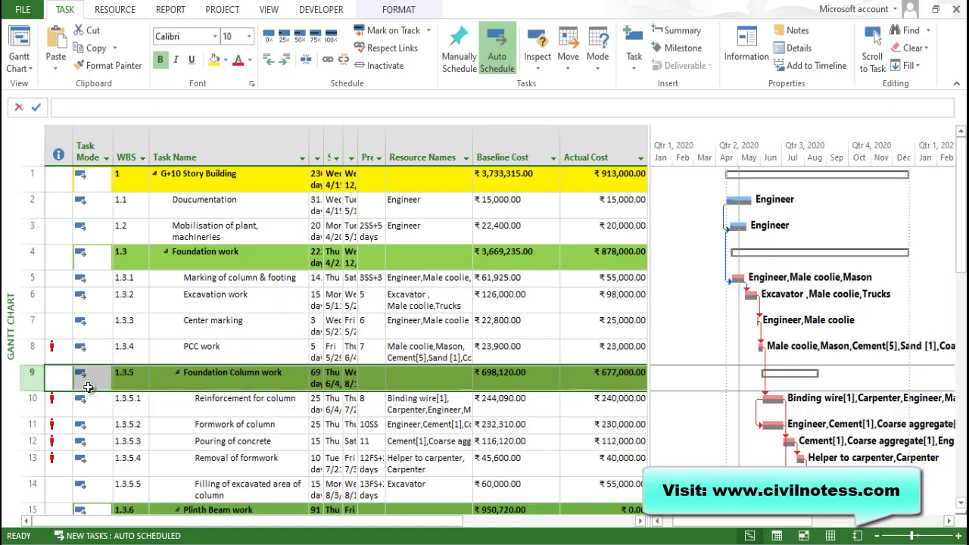
pyautogui.rightClick(32, 381)
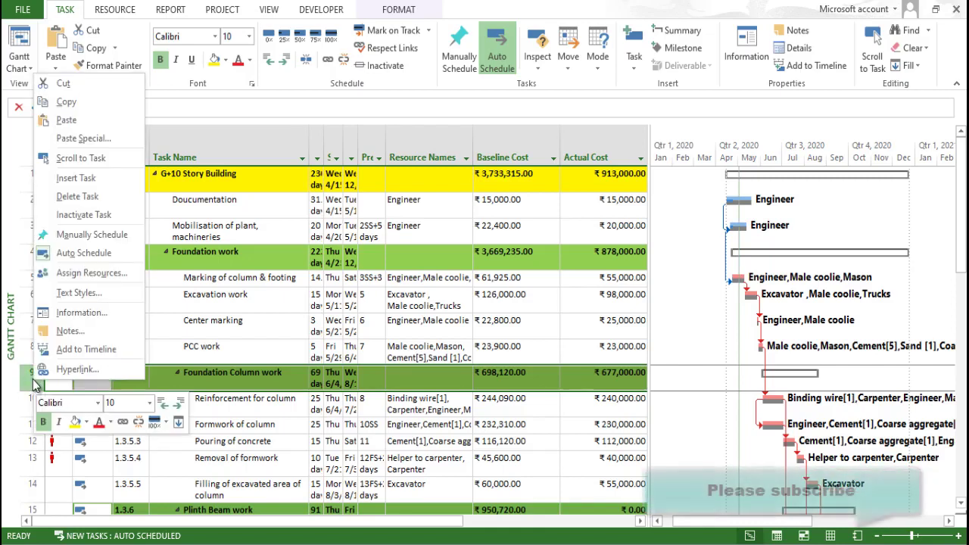
pyautogui.click(91, 179)
pyautogui.click(333, 458)
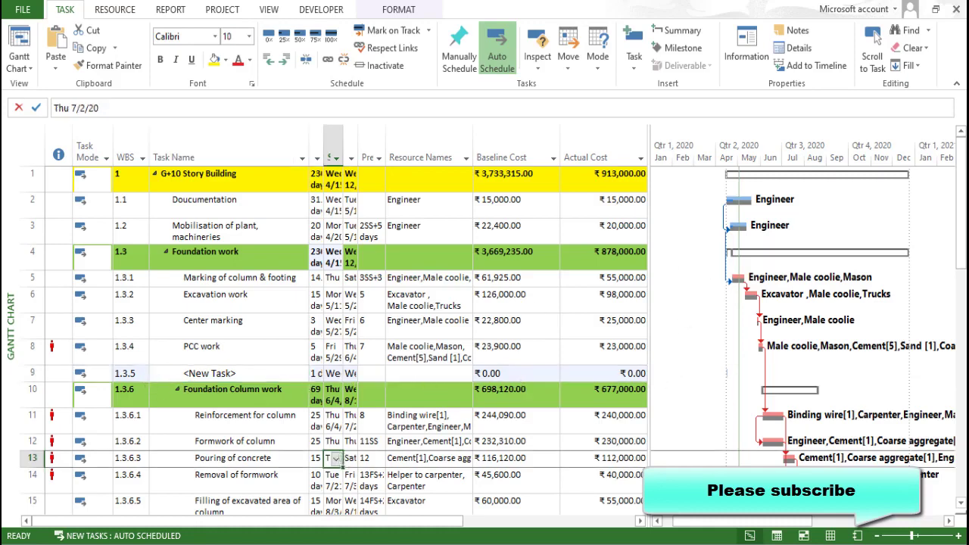
pyautogui.click(32, 374)
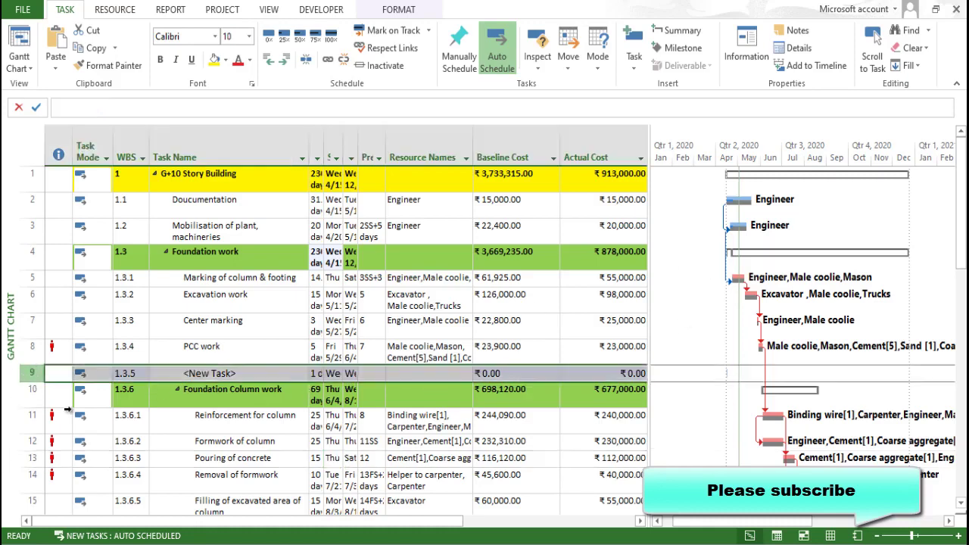
pyautogui.click(677, 47)
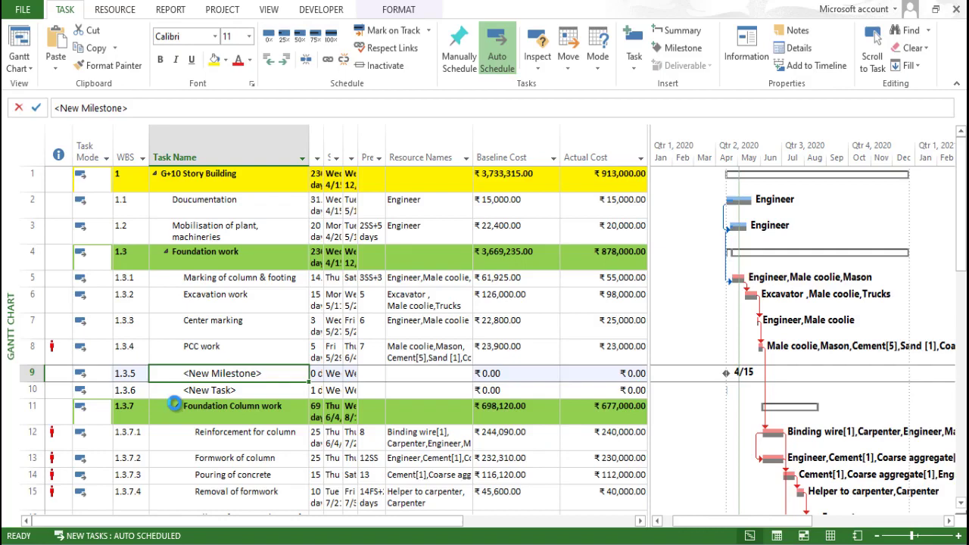
# Step: Delete the blank New Task so one New Milestone (1.3.5) precedes Foundation Column work
pyautogui.press('Delete')
pyautogui.press('Delete')
pyautogui.click(174, 400)
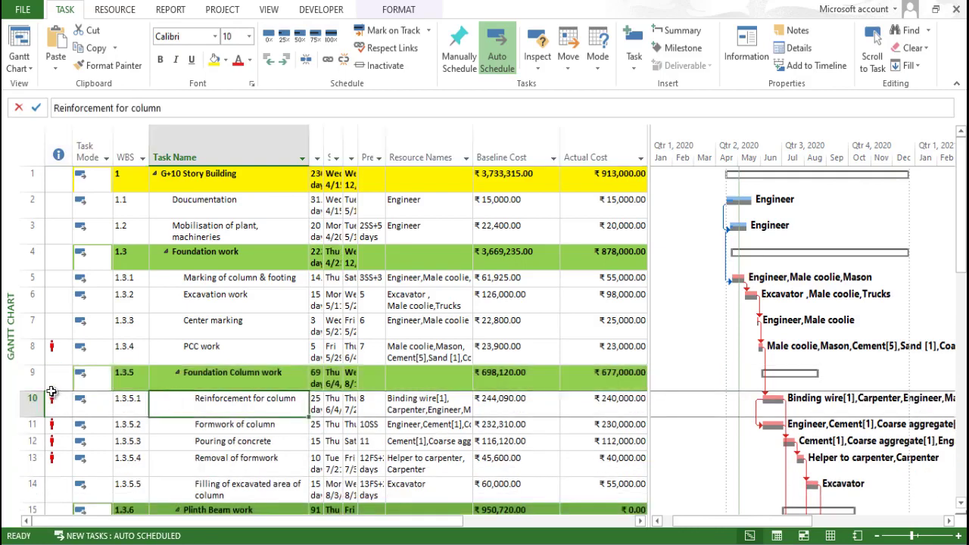
pyautogui.click(32, 379)
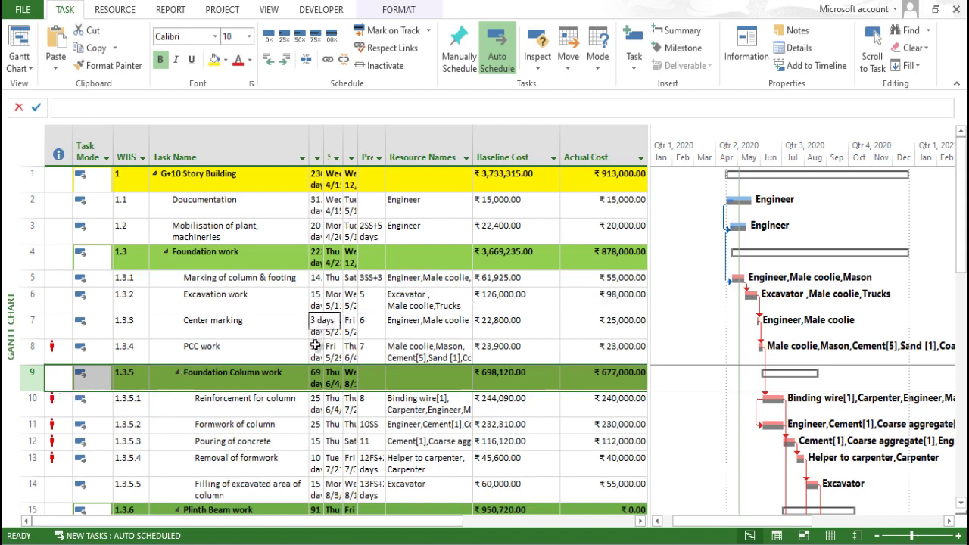
pyautogui.click(678, 48)
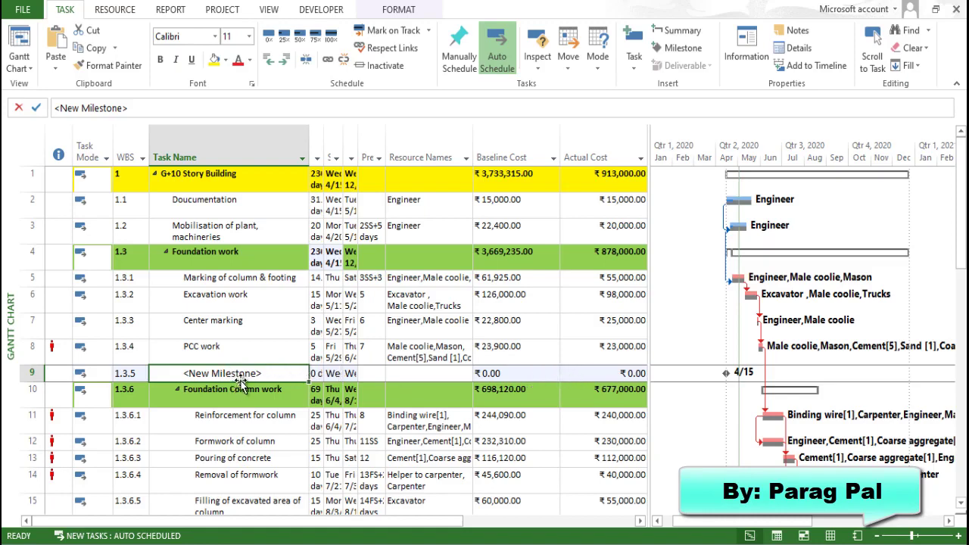
# Step: Rename the 1.3.5 milestone to 'Foundation work milestone' and make its name bold
pyautogui.doubleClick(268, 369)
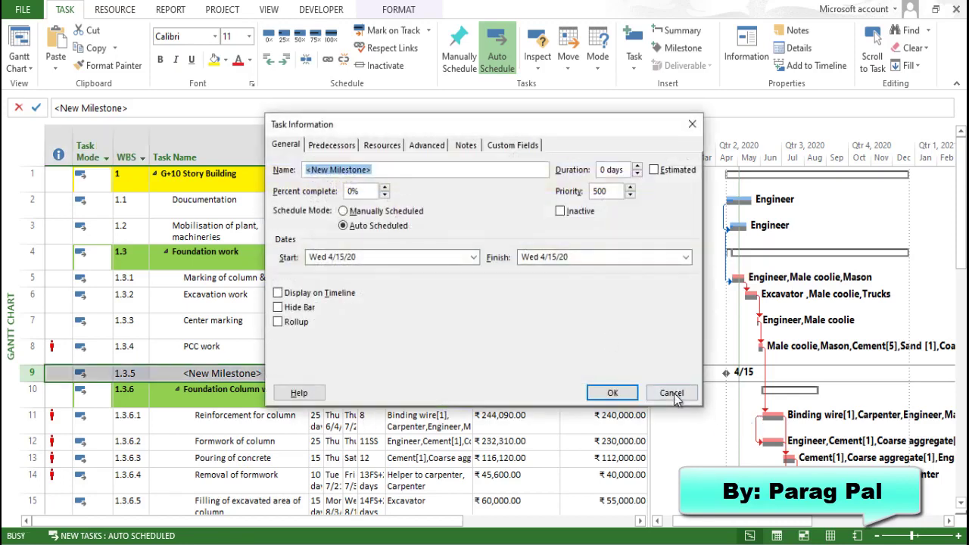
pyautogui.click(668, 391)
pyautogui.click(427, 458)
pyautogui.click(274, 372)
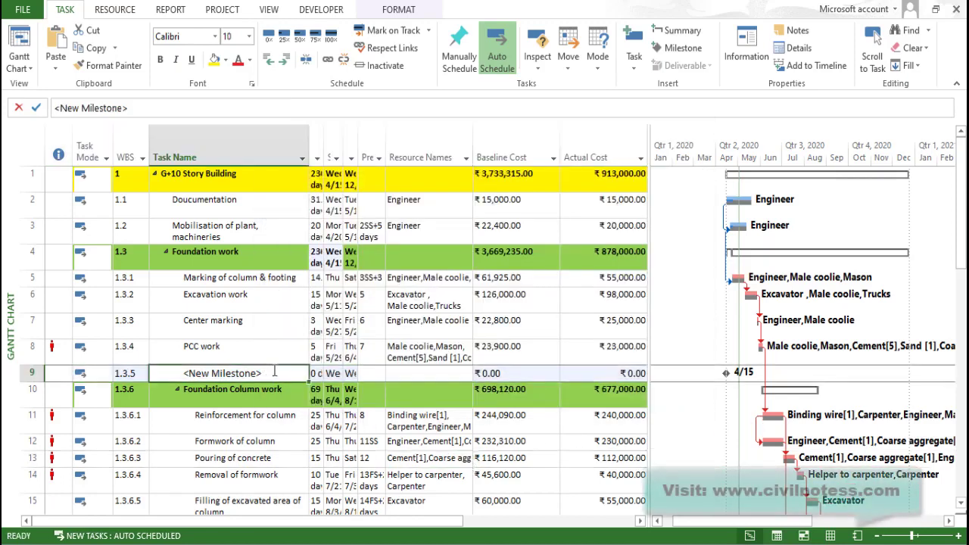
pyautogui.write('F')
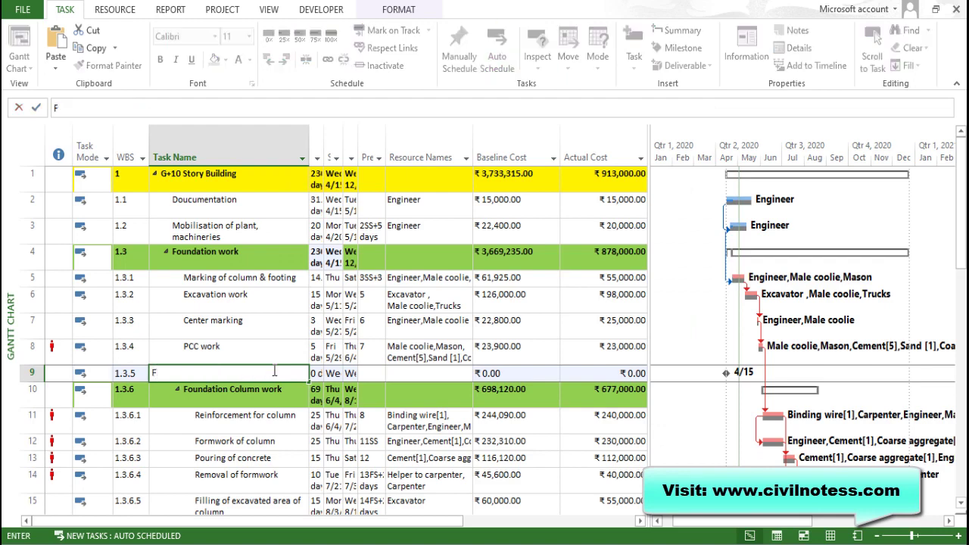
pyautogui.write('oundation')
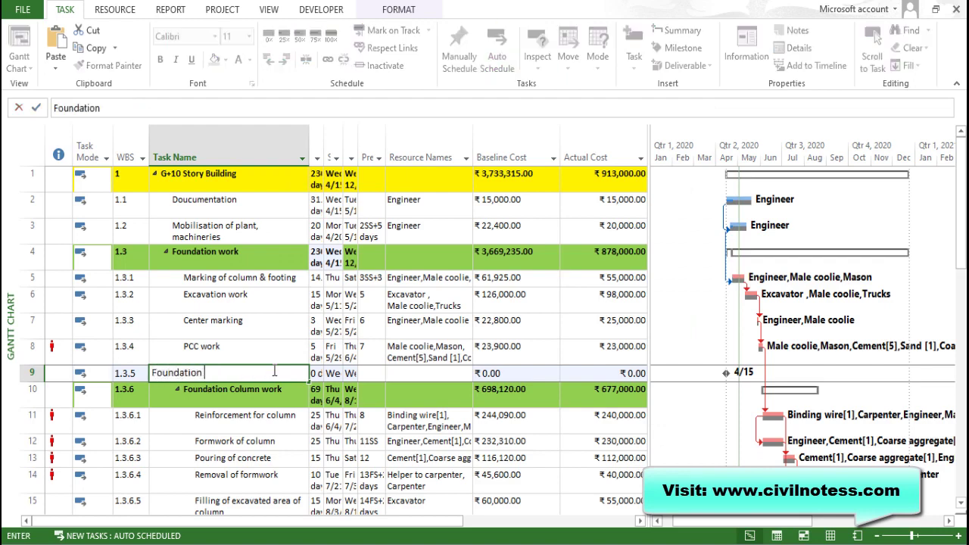
pyautogui.write(' work milestone')
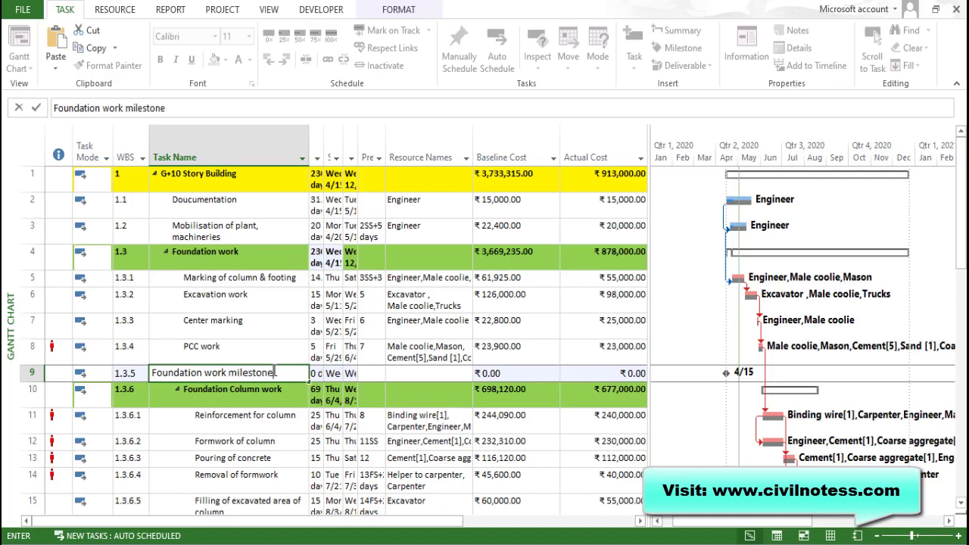
pyautogui.click(294, 333)
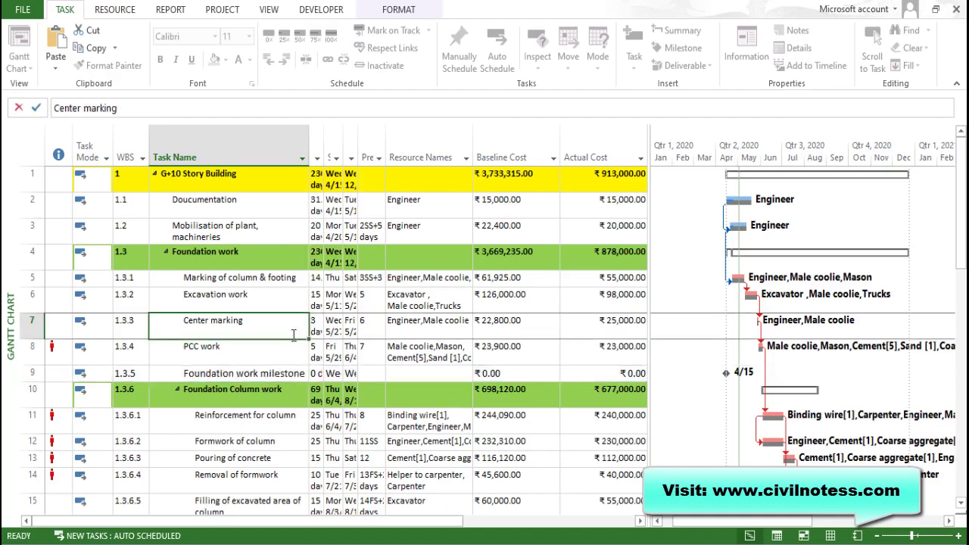
pyautogui.click(293, 371)
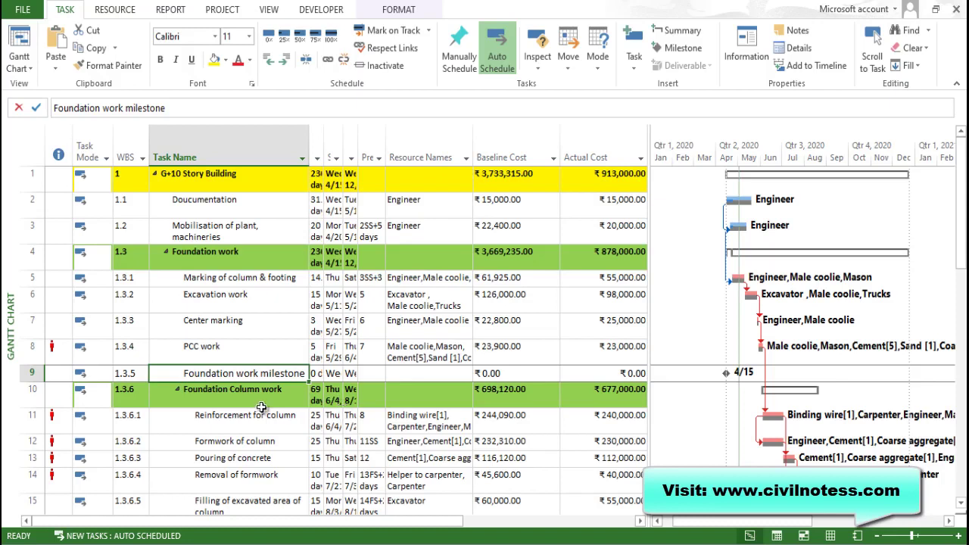
pyautogui.click(159, 59)
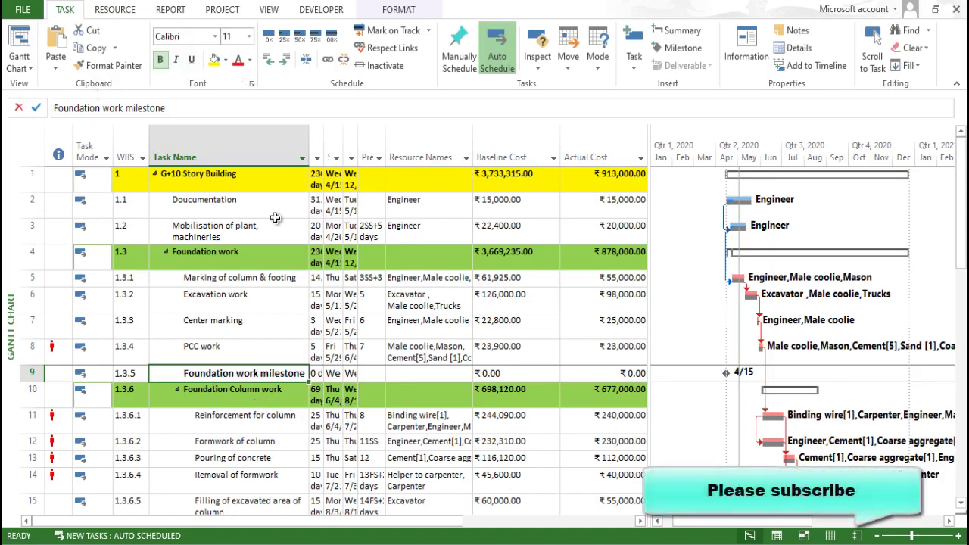
# Step: Link PCC work finish-to-start to Foundation work milestone, moving the milestone to 6/4
pyautogui.click(292, 346)
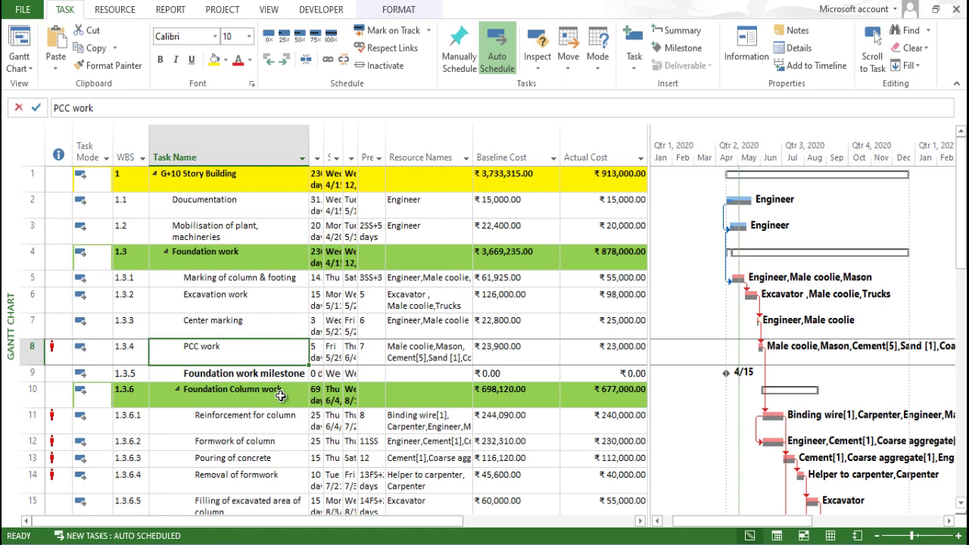
pyautogui.click(229, 440)
pyautogui.moveTo(261, 352); pyautogui.dragTo(265, 369)
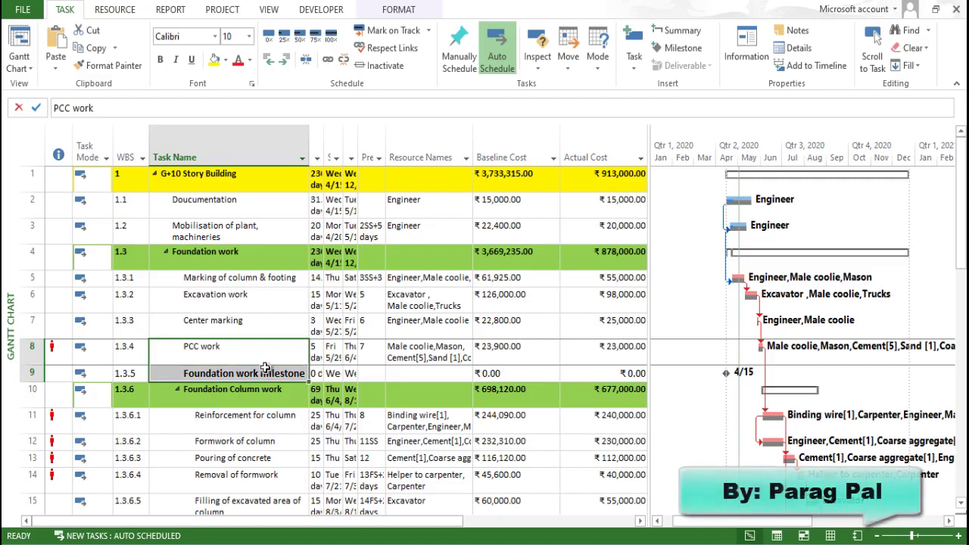
pyautogui.click(327, 61)
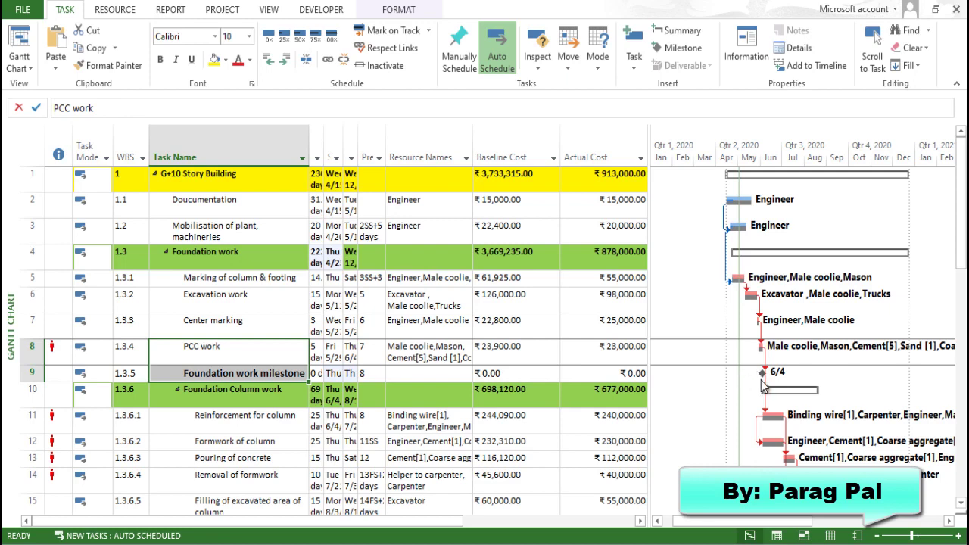
pyautogui.hotkey('ctrl', 'z')
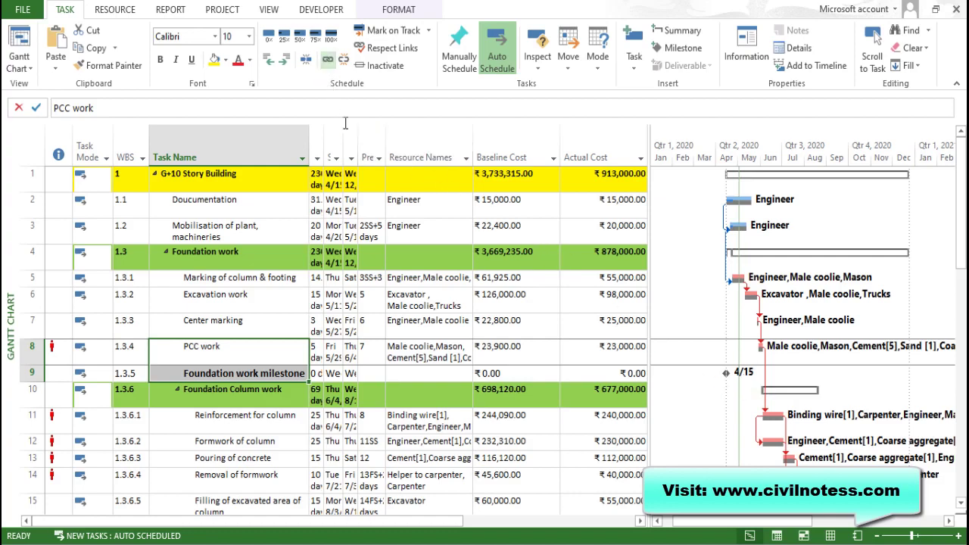
pyautogui.click(328, 59)
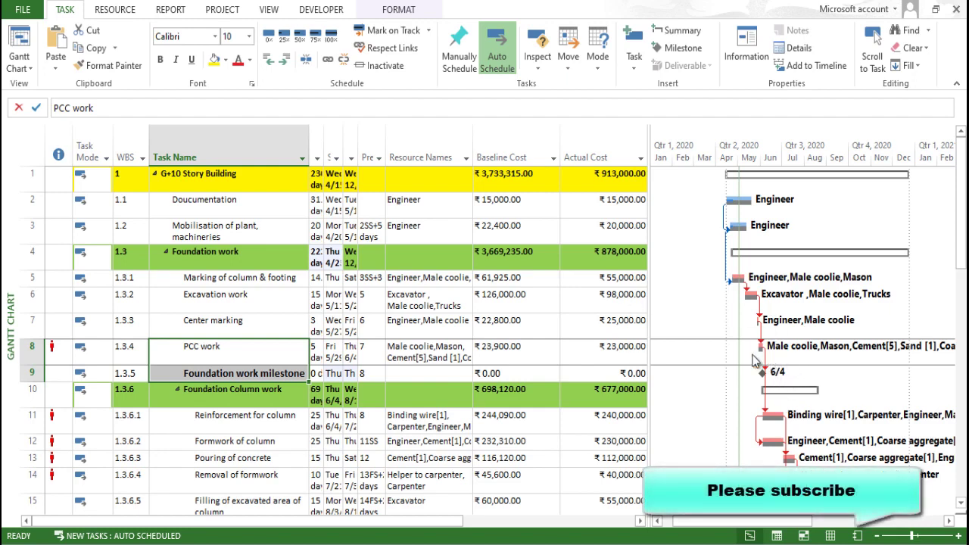
pyautogui.click(388, 441)
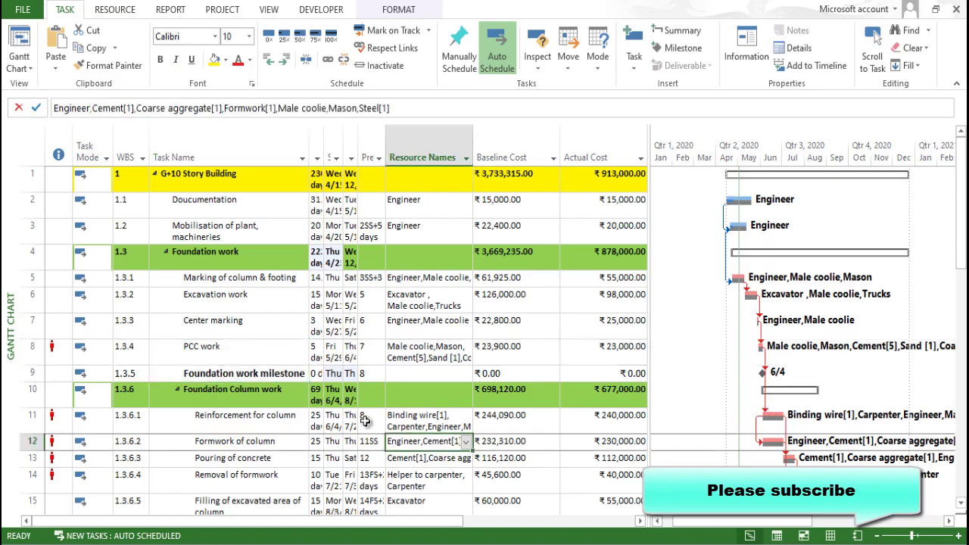
pyautogui.click(246, 371)
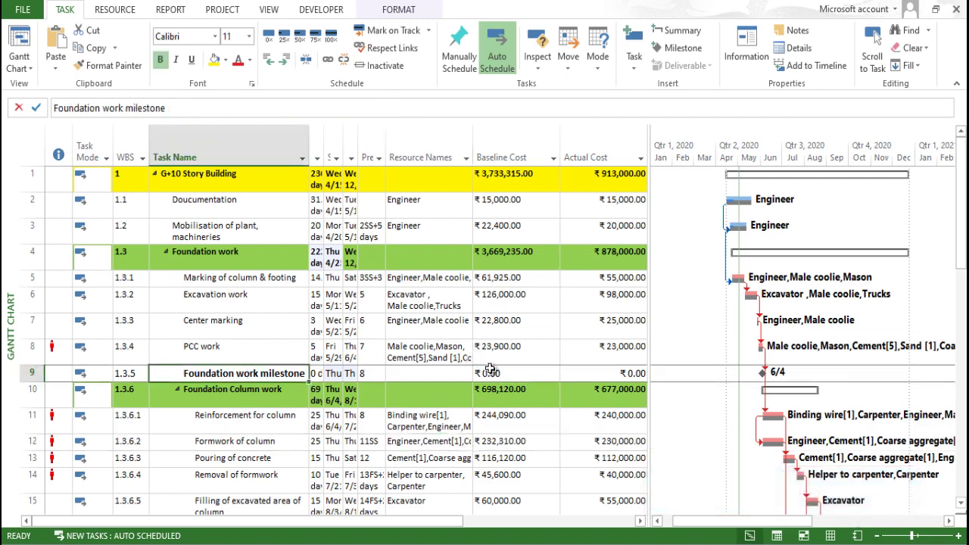